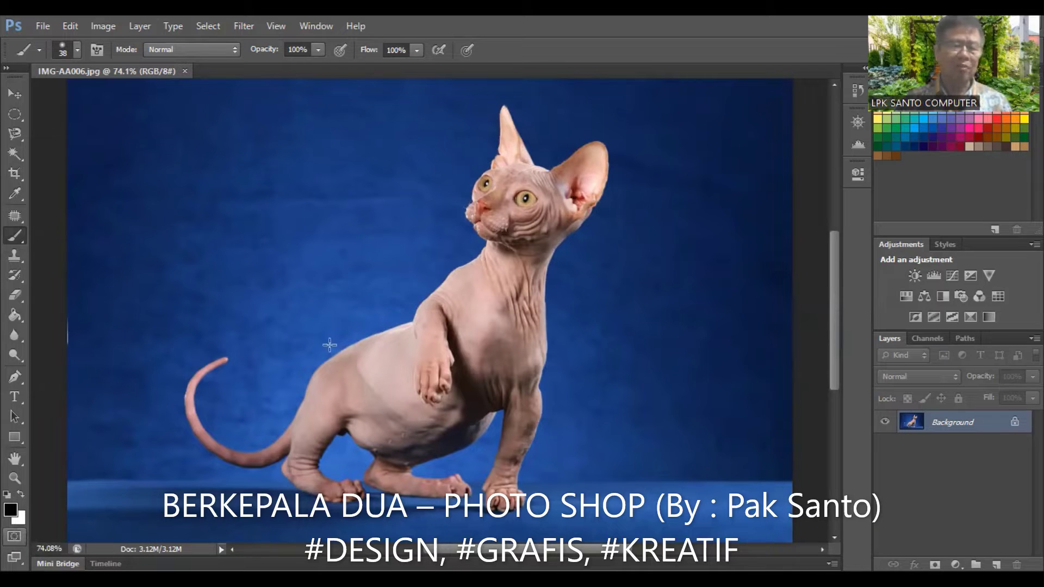
Switch to the Magnetic Lasso tool for tracing the cat's outline.
key(q)
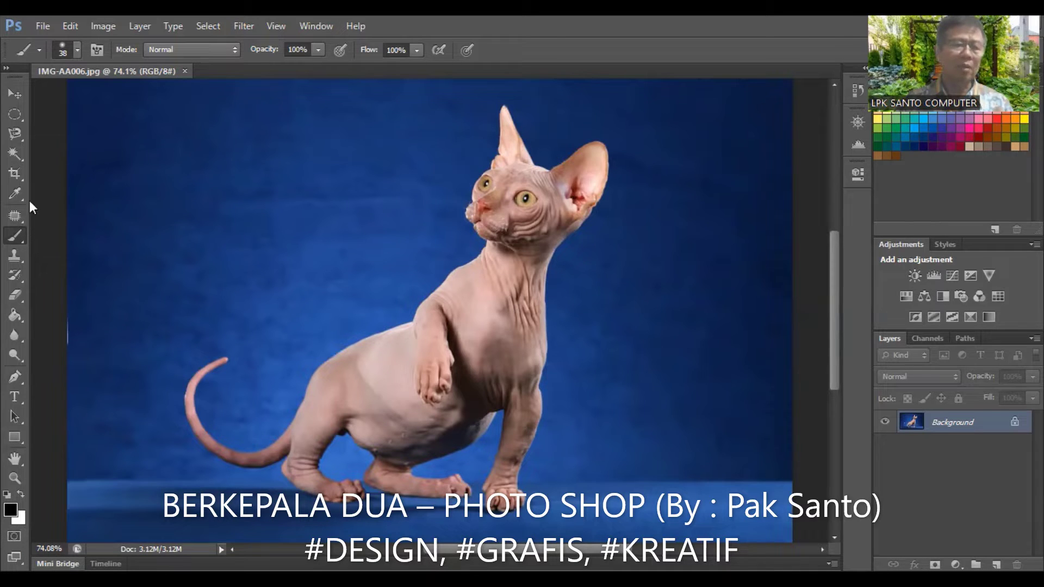
click(20, 161)
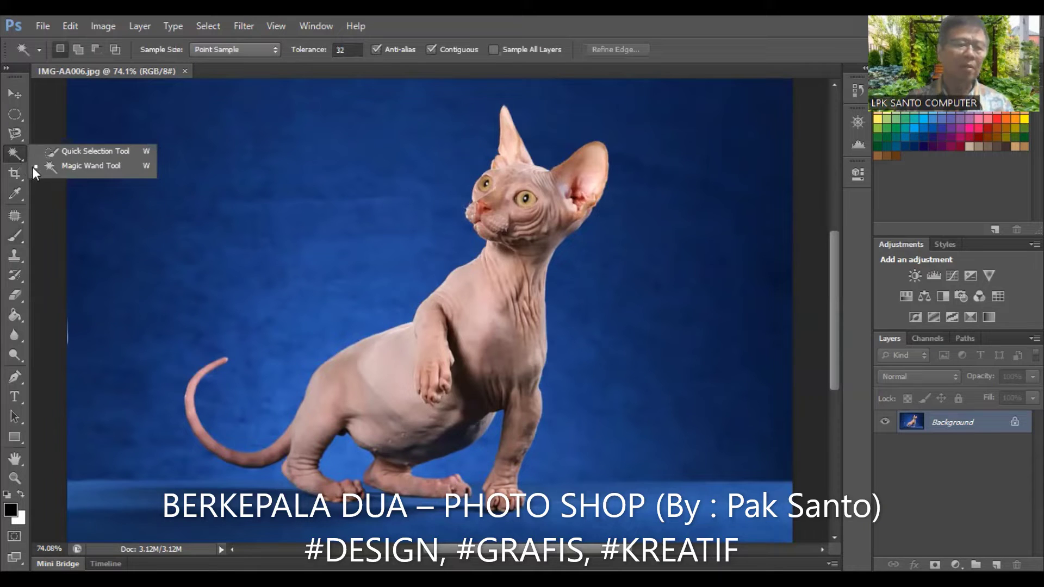
click(20, 139)
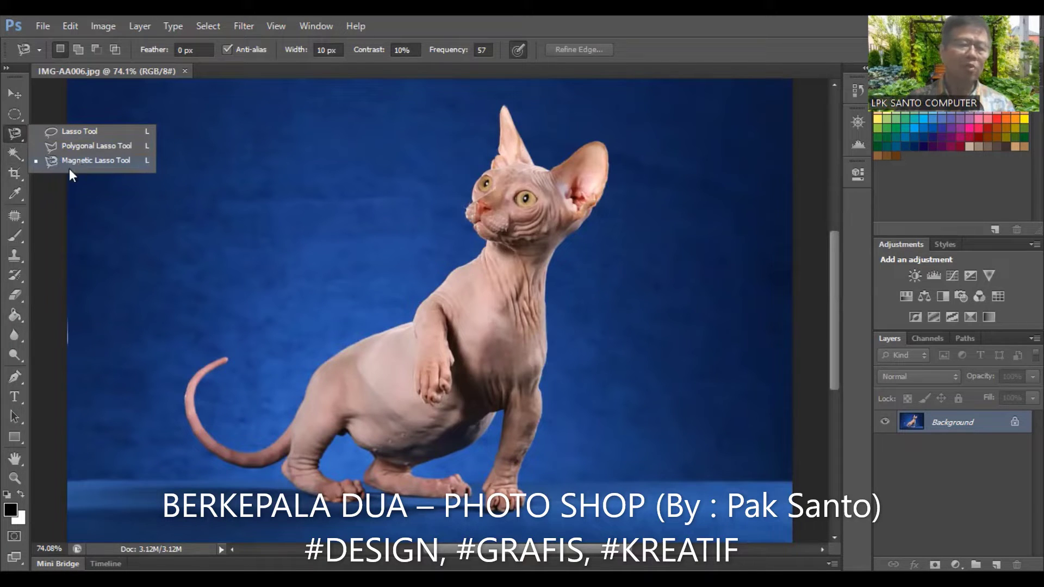
click(99, 160)
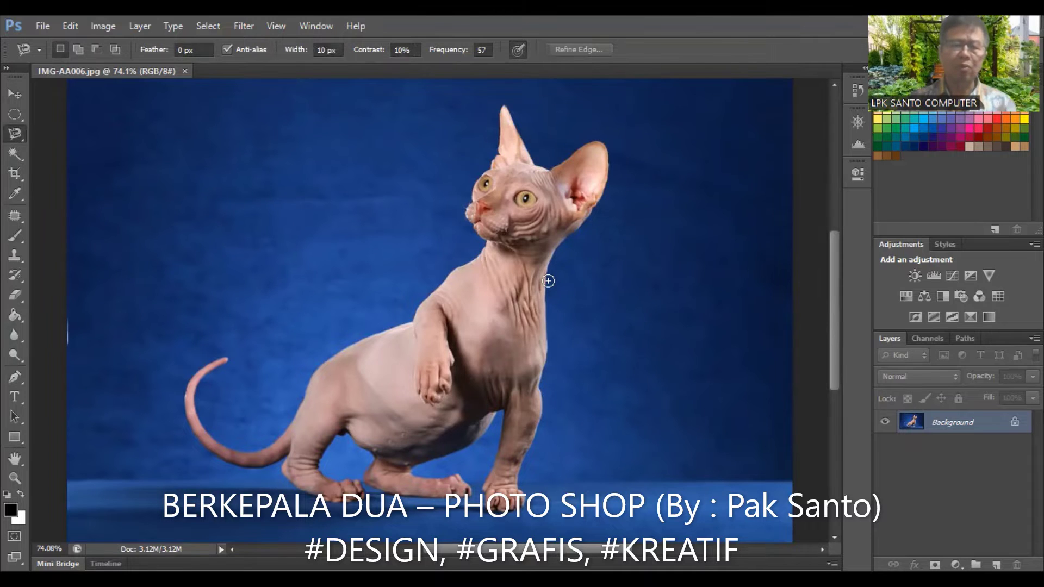
click(505, 107)
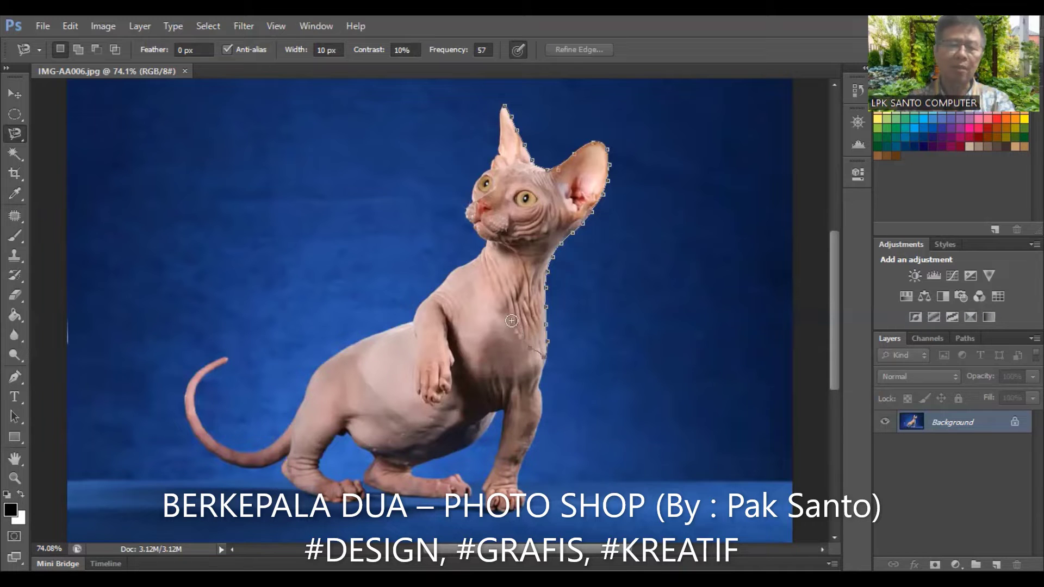
double_click(482, 287)
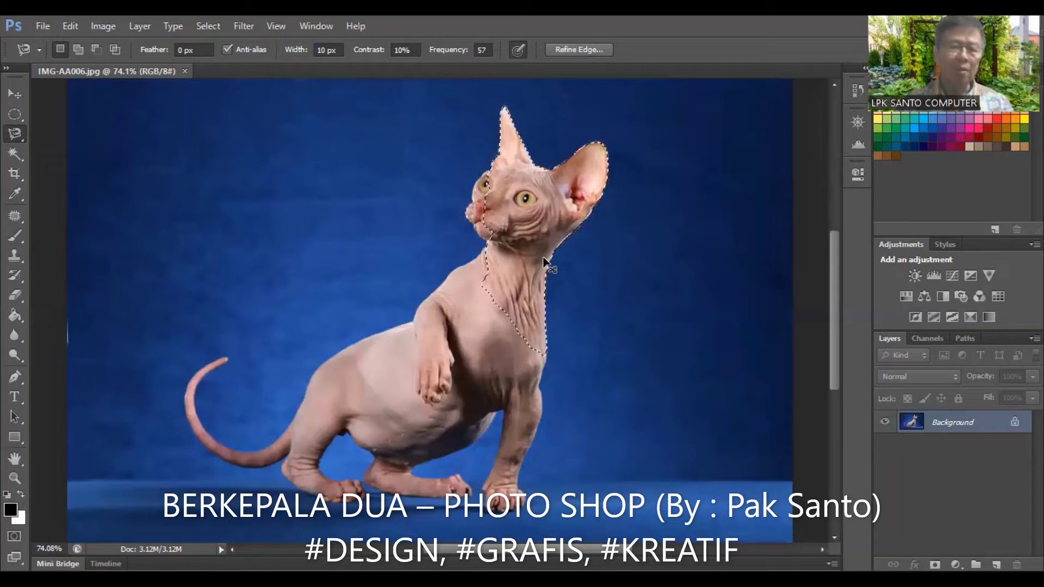
key(ctrl+d)
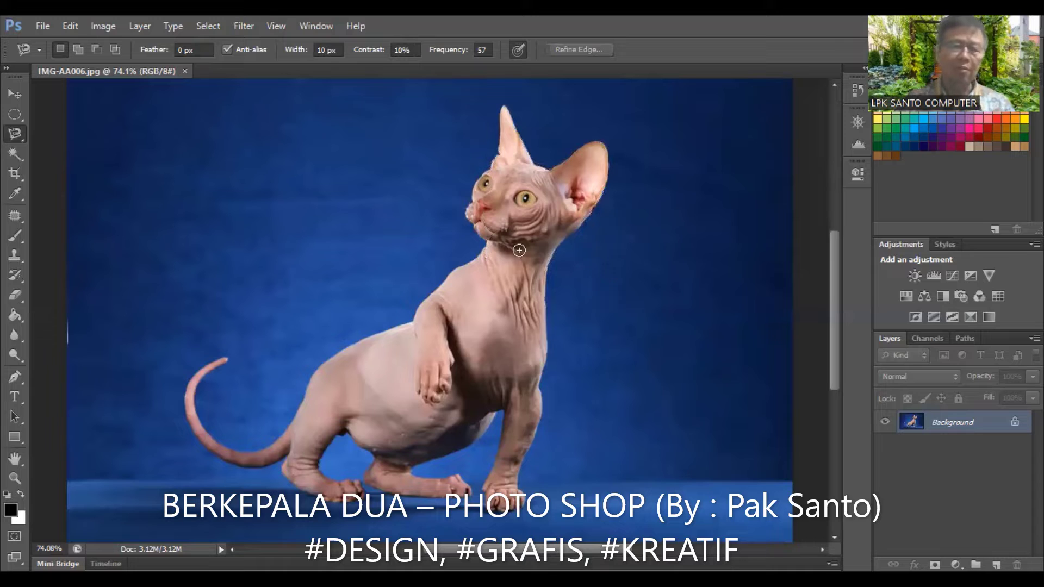
Trace the cat's head, neck and raised front leg with the Magnetic Lasso and copy the selection to a new layer.
click(505, 105)
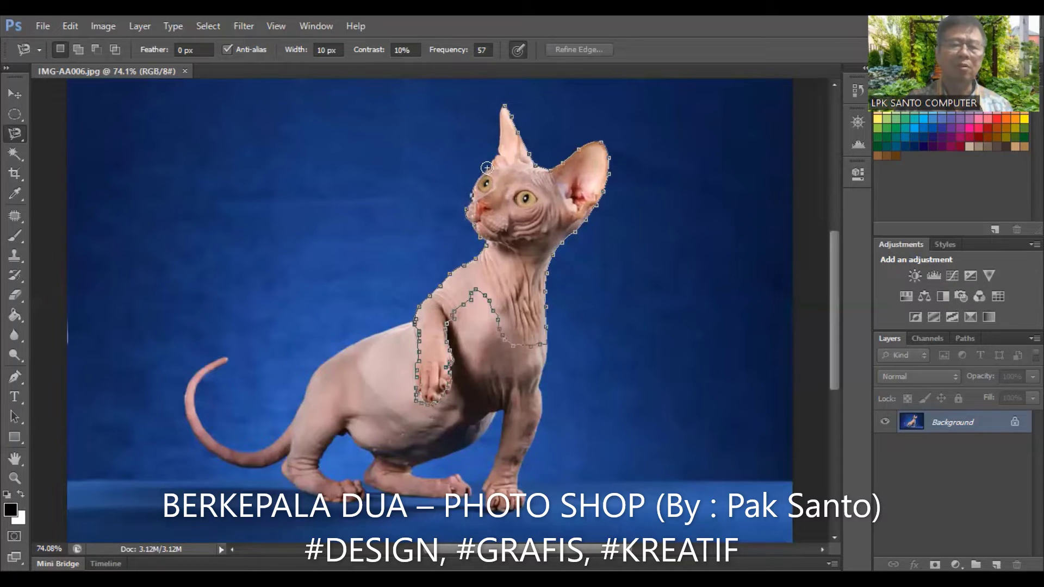
click(505, 106)
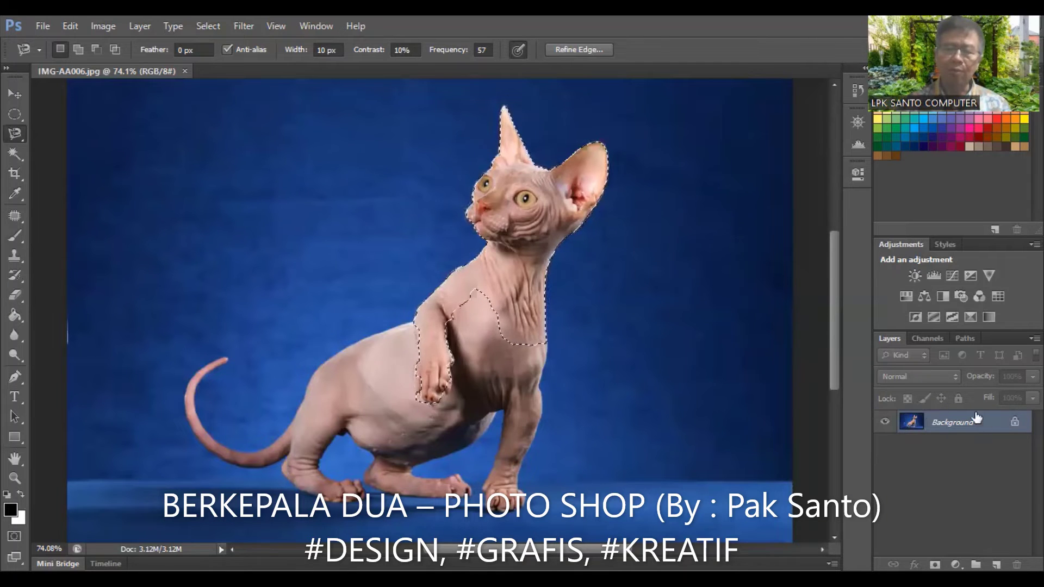
drag(929, 429, 965, 432)
key(ctrl+j)
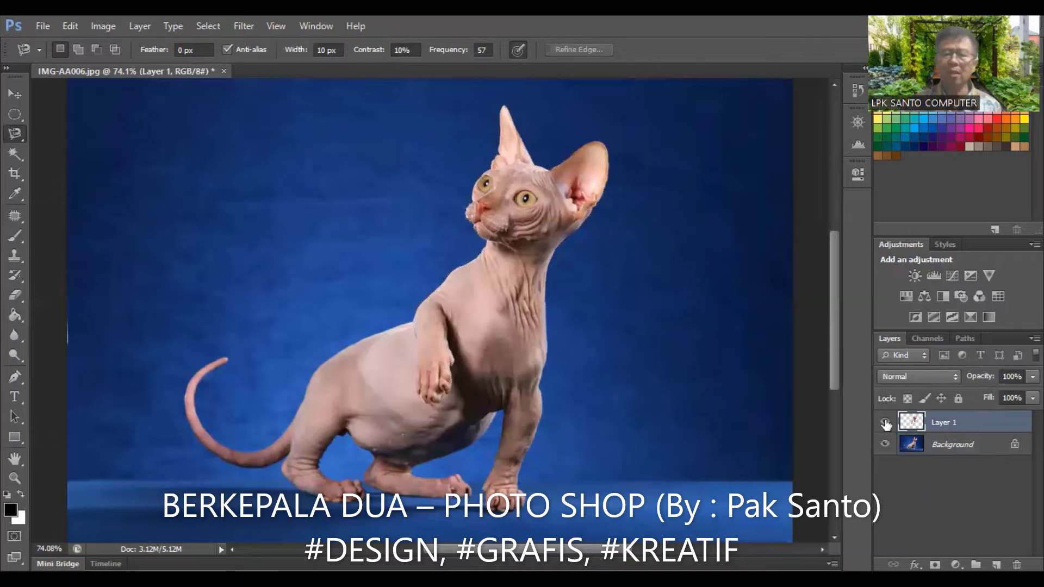
Flip the copied head and leg horizontally and position them beside the original so the two faces meet.
click(15, 93)
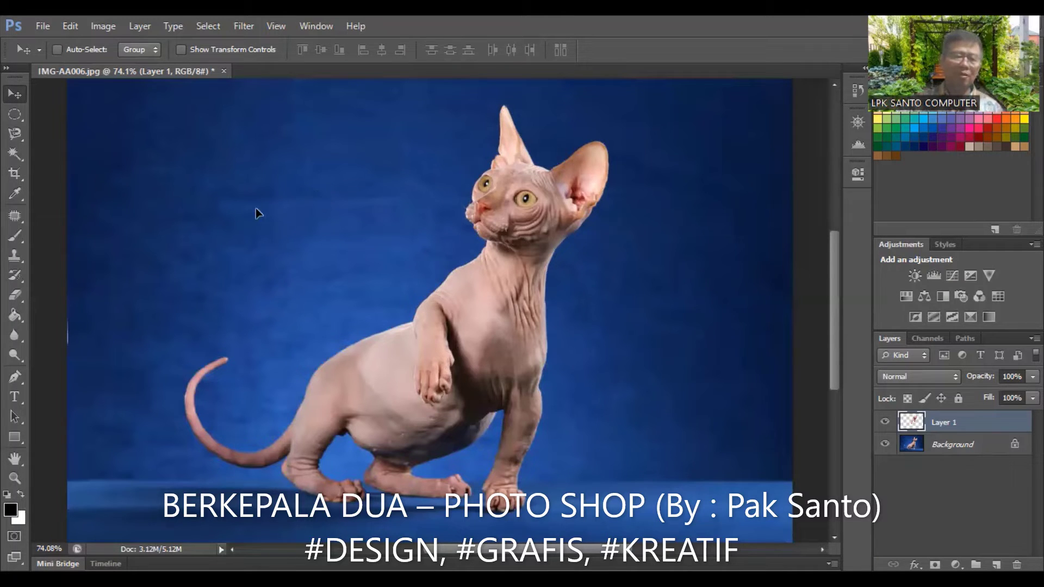
drag(220, 213, 240, 209)
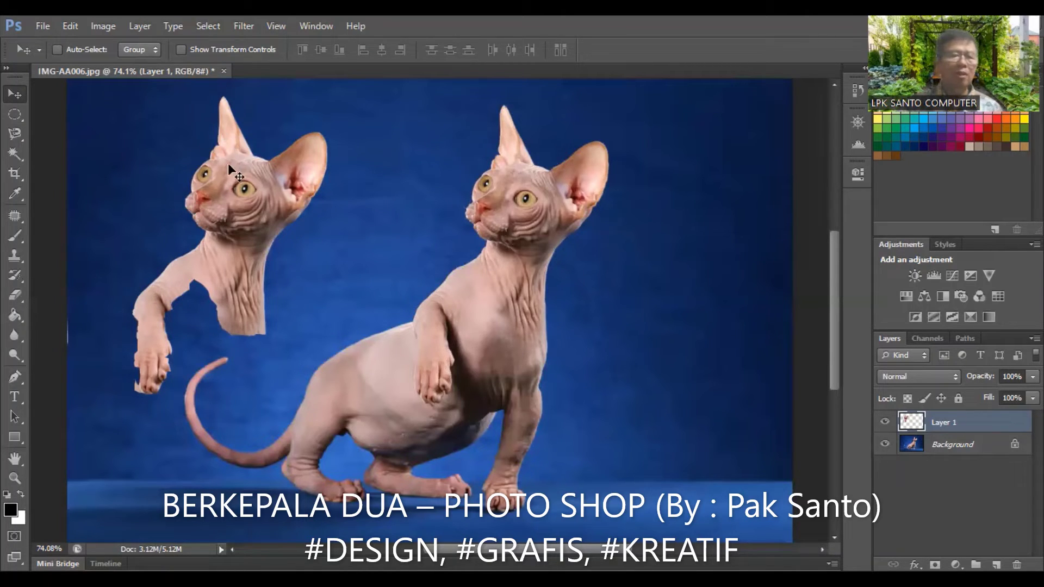
click(76, 26)
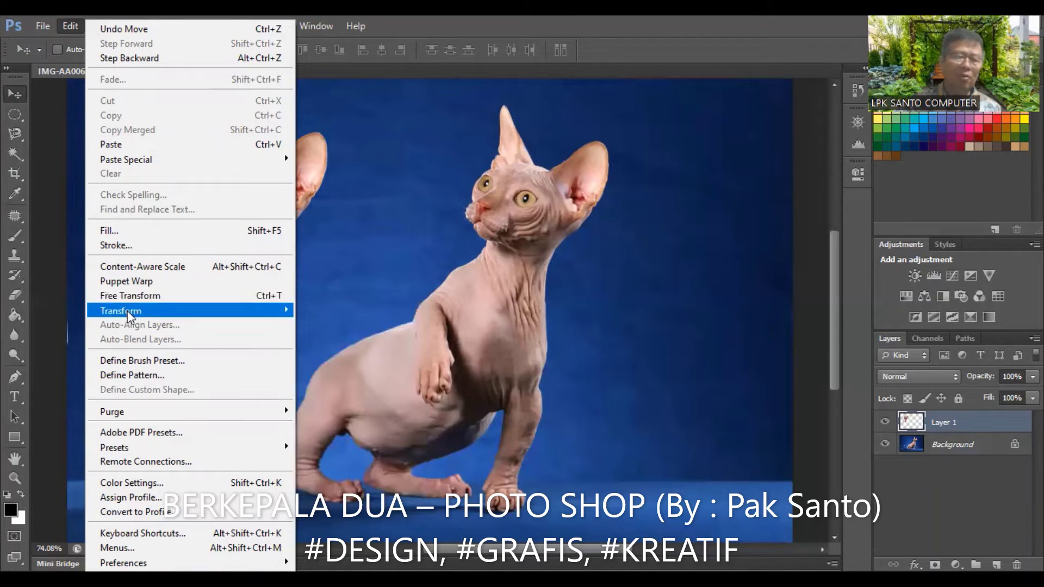
mouse_move(127, 311)
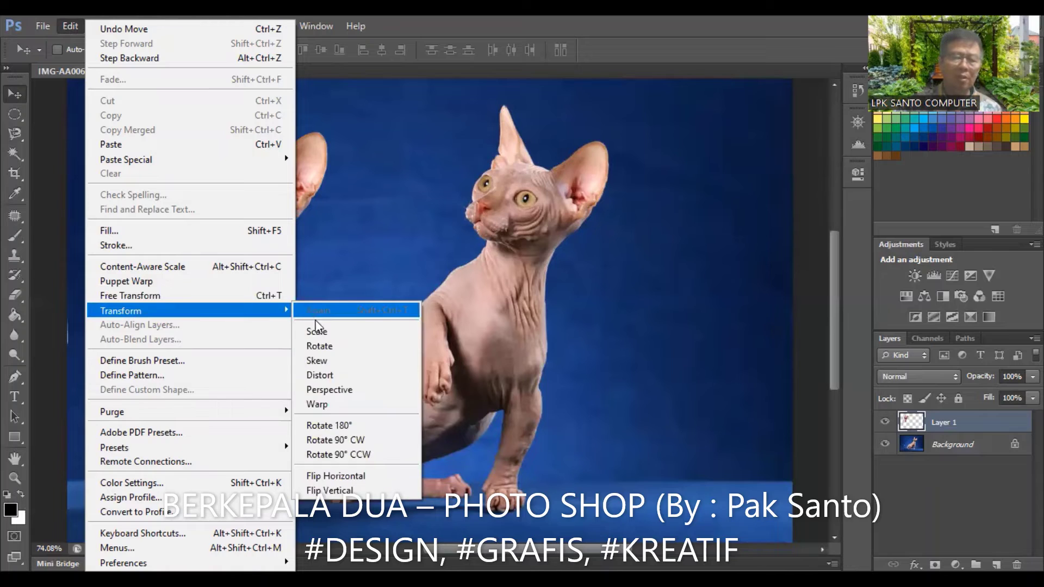
click(371, 477)
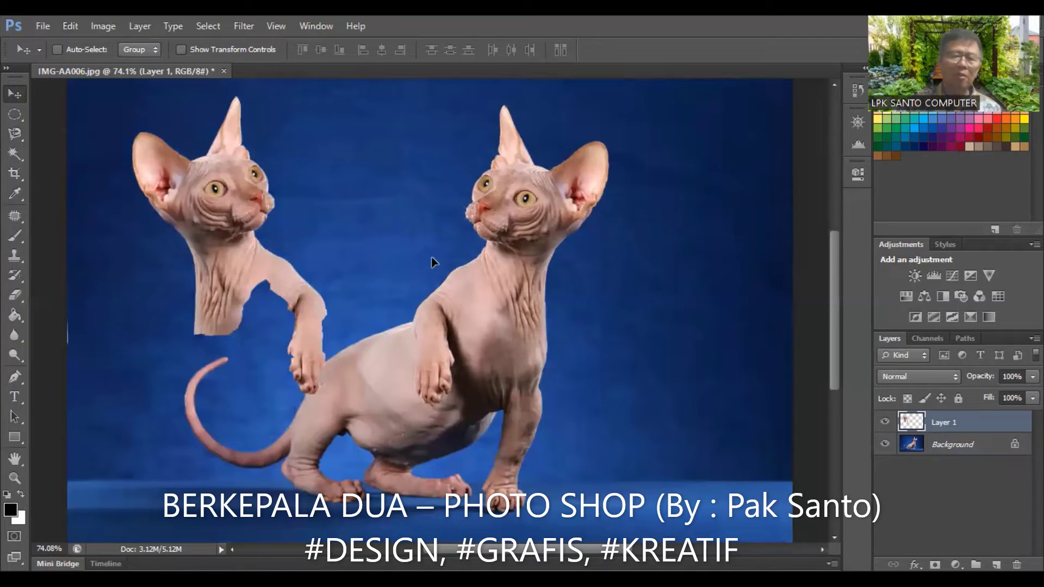
drag(234, 202, 435, 223)
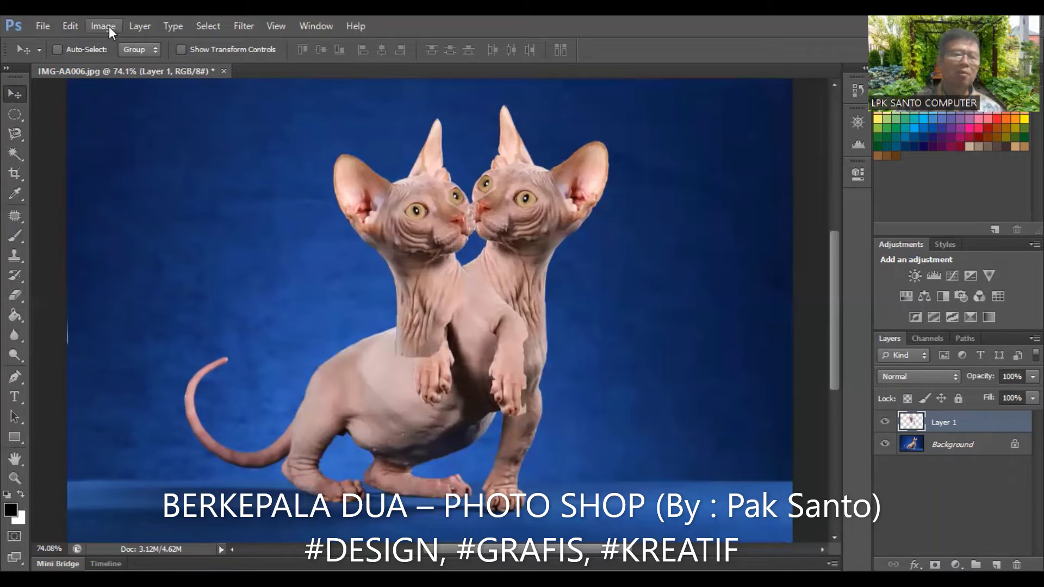
Free-transform the copied head, rotating it to about -31° and moving its neck onto the cat's chest.
click(77, 24)
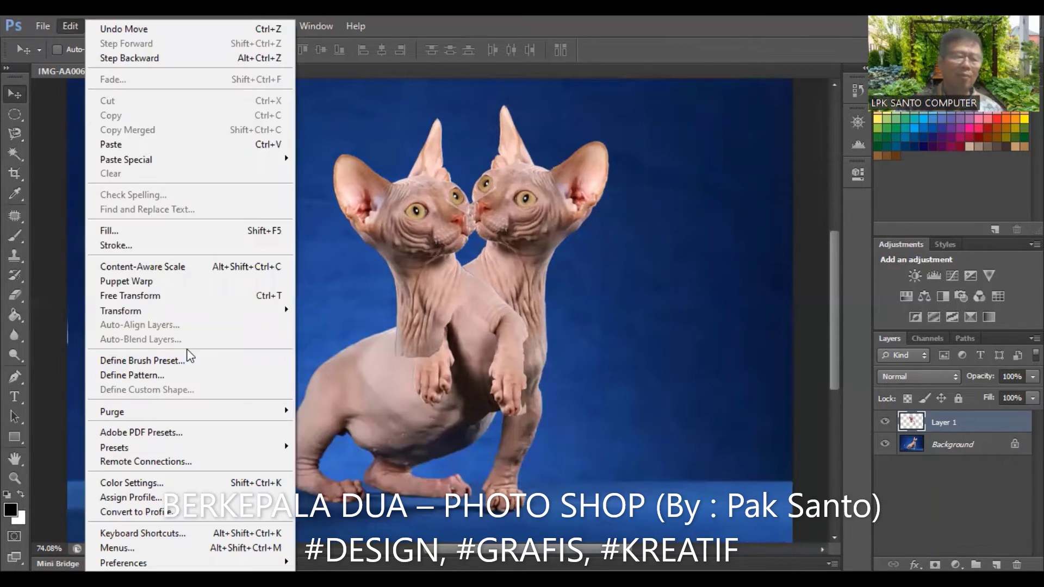
click(202, 300)
drag(317, 115, 297, 116)
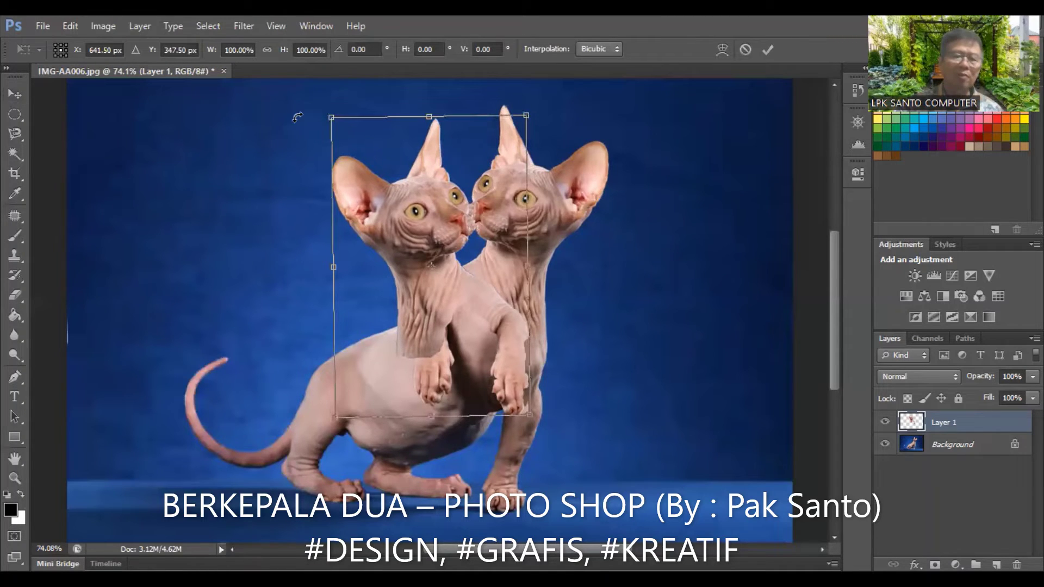
drag(264, 165, 242, 220)
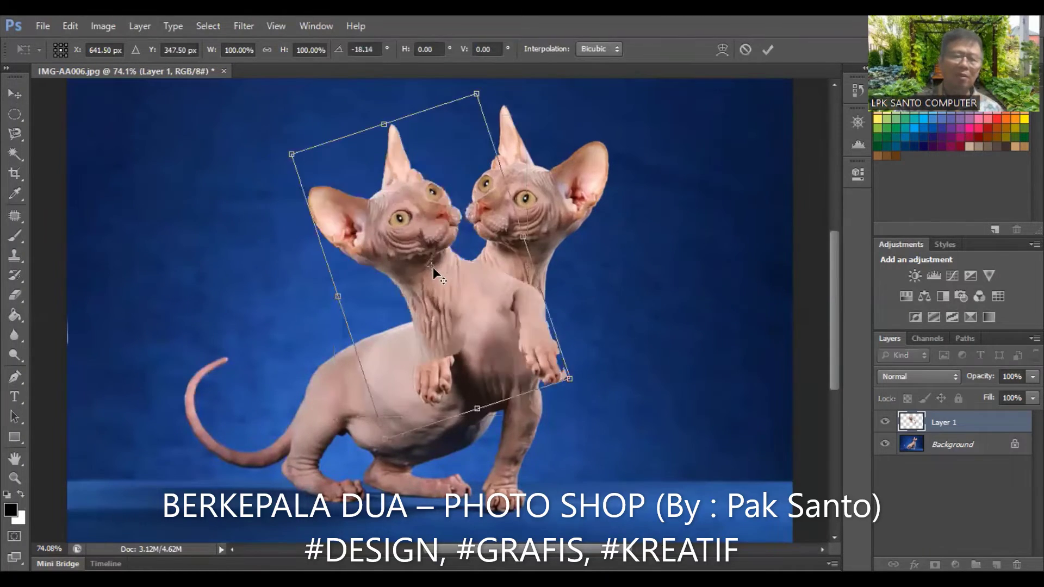
drag(439, 274, 440, 279)
drag(270, 172, 261, 187)
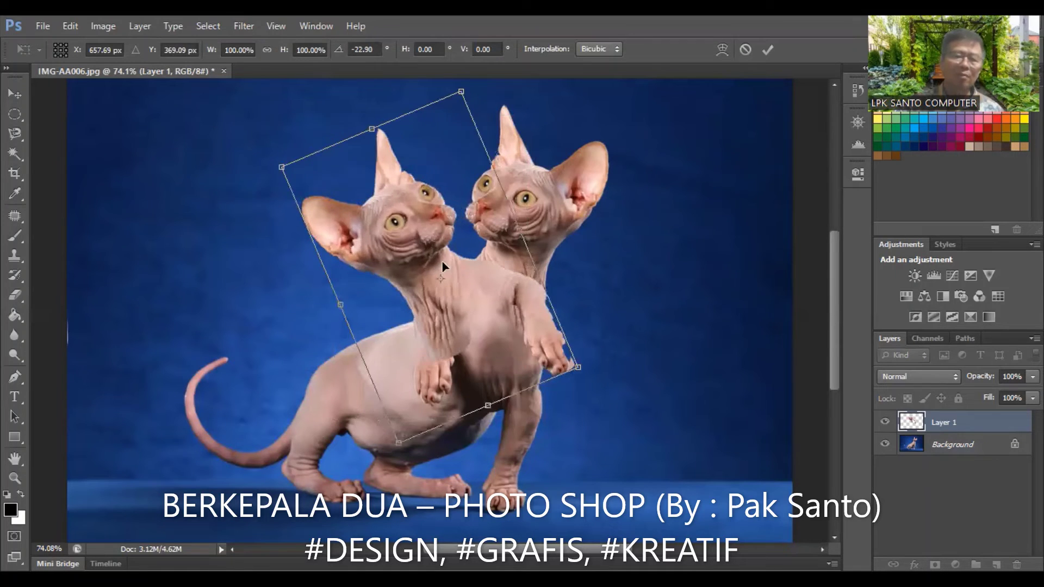
drag(464, 276, 486, 284)
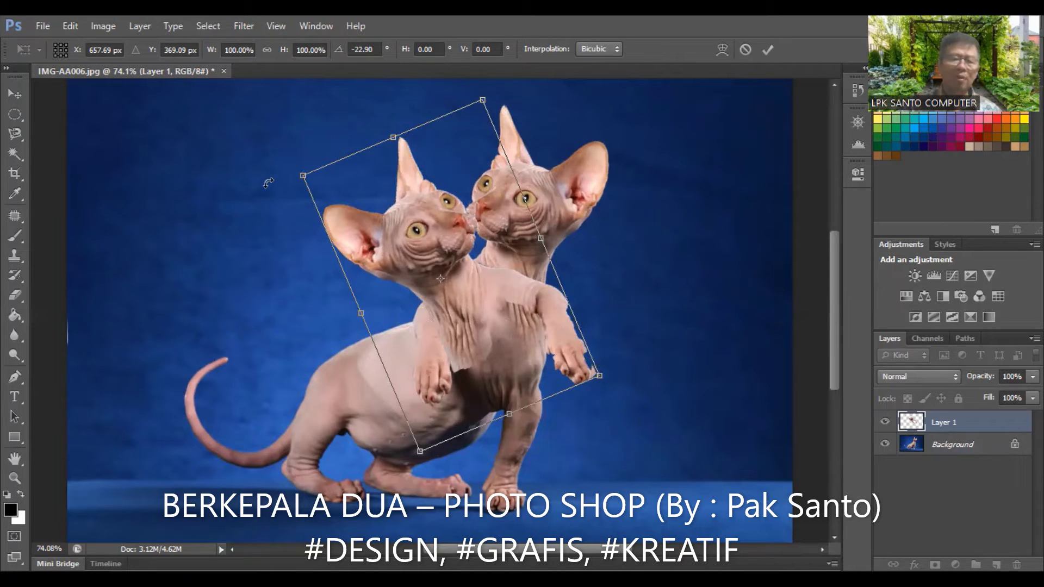
drag(263, 187, 252, 214)
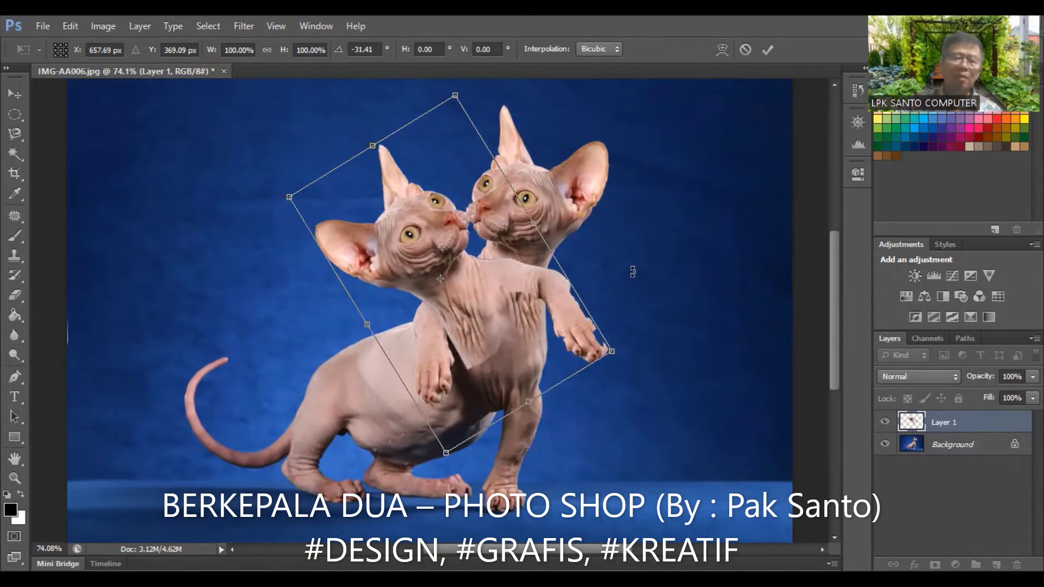
key(Return)
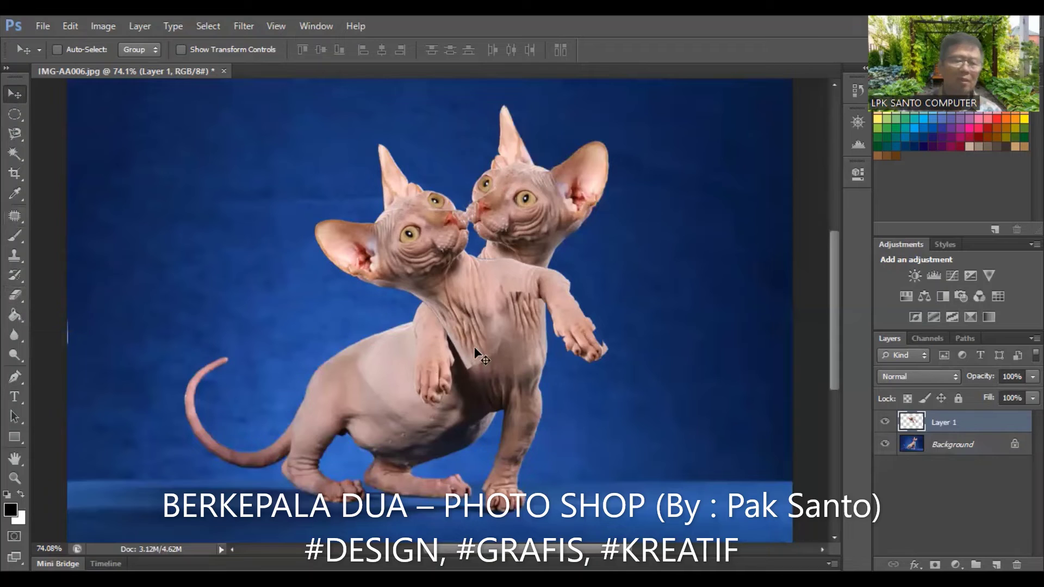
Erase the copied front leg and the excess skin covering the original neck and chest, enlarging the eraser to 57 px.
click(19, 294)
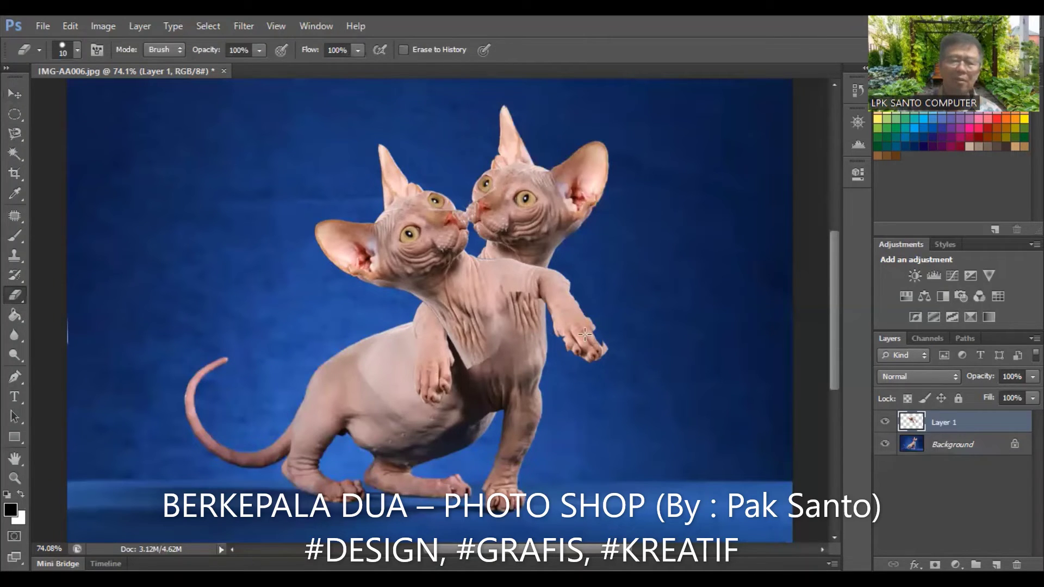
mouse_move(585, 331)
mouse_down()
mouse_move(587, 360)
mouse_move(611, 344)
mouse_move(598, 359)
mouse_move(590, 352)
mouse_move(598, 325)
mouse_move(585, 325)
mouse_move(599, 321)
mouse_move(582, 337)
mouse_up()
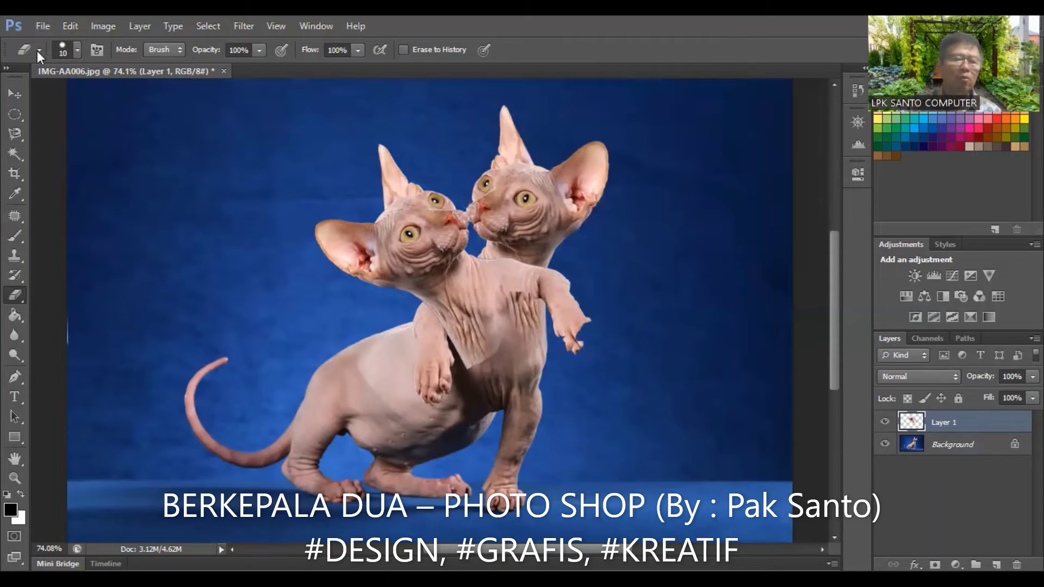
click(76, 50)
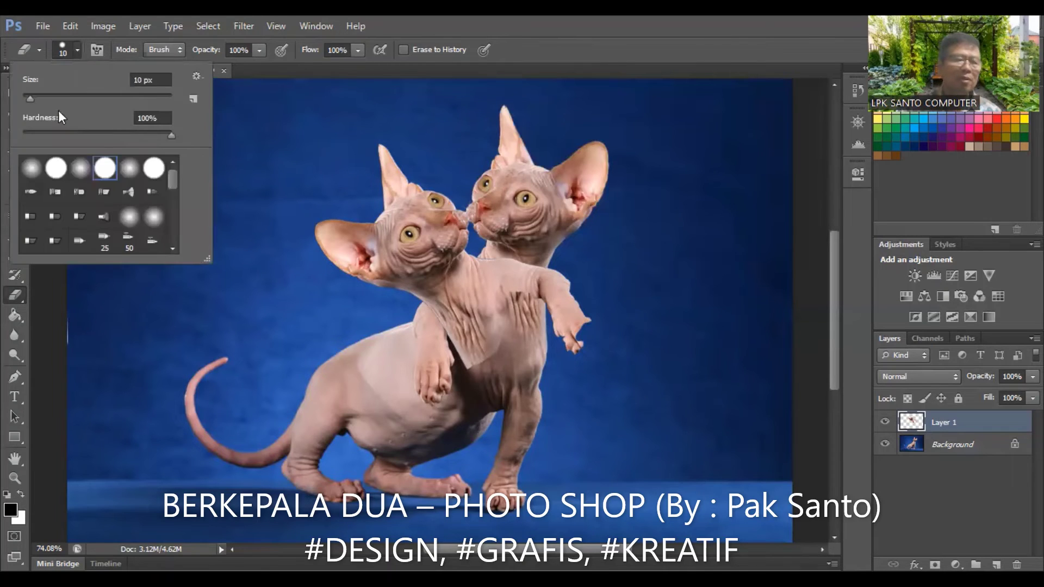
drag(31, 102, 61, 96)
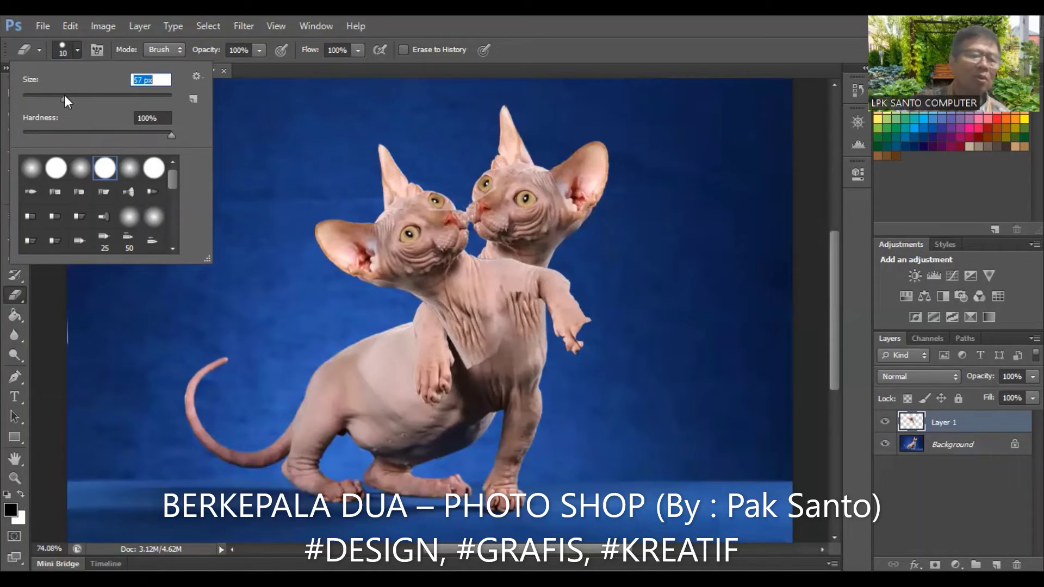
drag(65, 95, 63, 94)
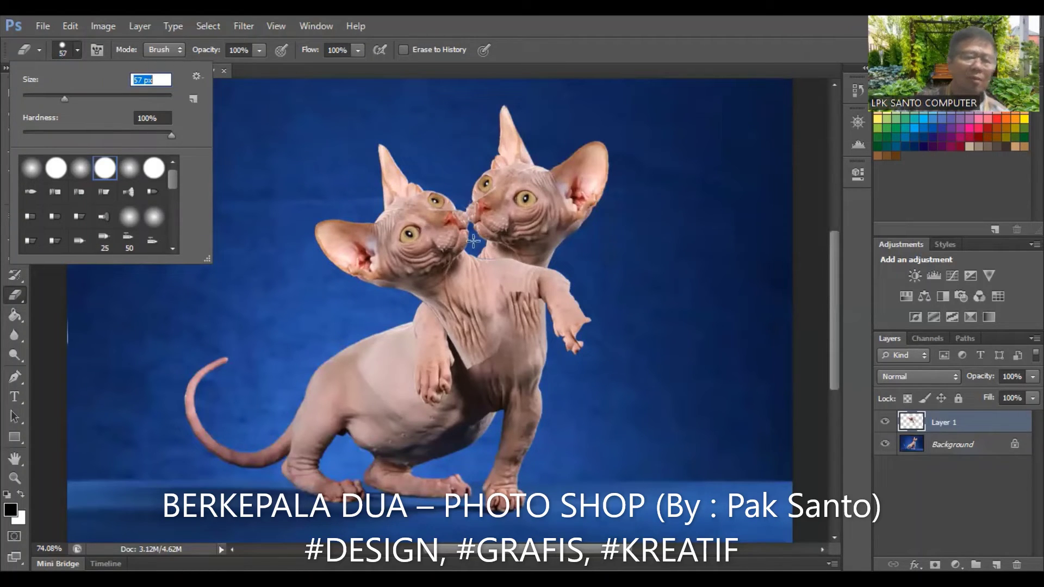
click(586, 306)
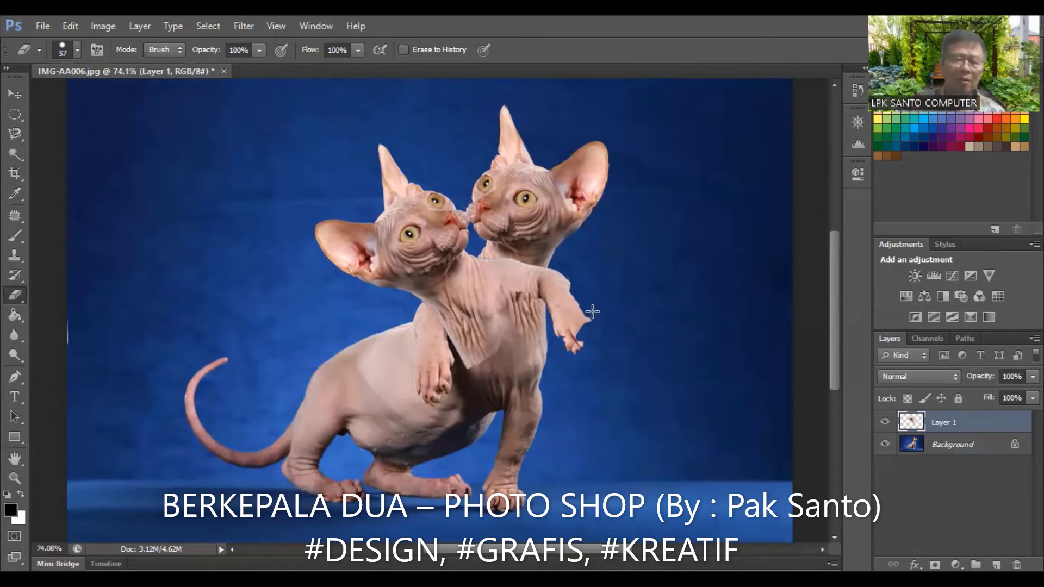
mouse_move(589, 310)
mouse_down()
mouse_move(575, 342)
mouse_move(589, 286)
mouse_move(571, 295)
mouse_move(561, 330)
mouse_move(560, 318)
mouse_move(544, 330)
mouse_move(565, 278)
mouse_move(516, 361)
mouse_move(493, 371)
mouse_move(439, 348)
mouse_up()
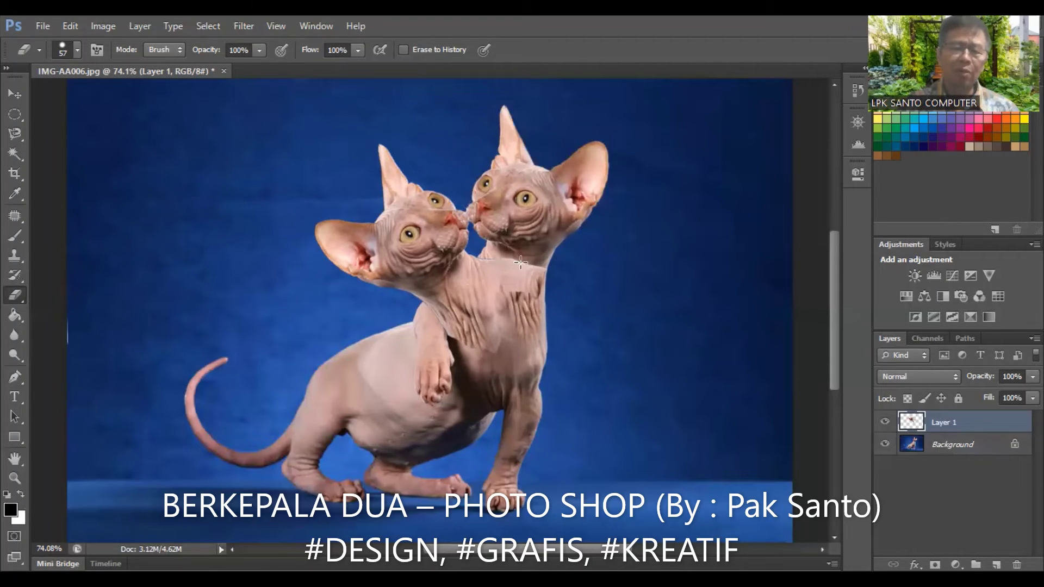
mouse_move(511, 260)
mouse_down()
mouse_move(568, 275)
mouse_move(530, 302)
mouse_move(533, 279)
mouse_up()
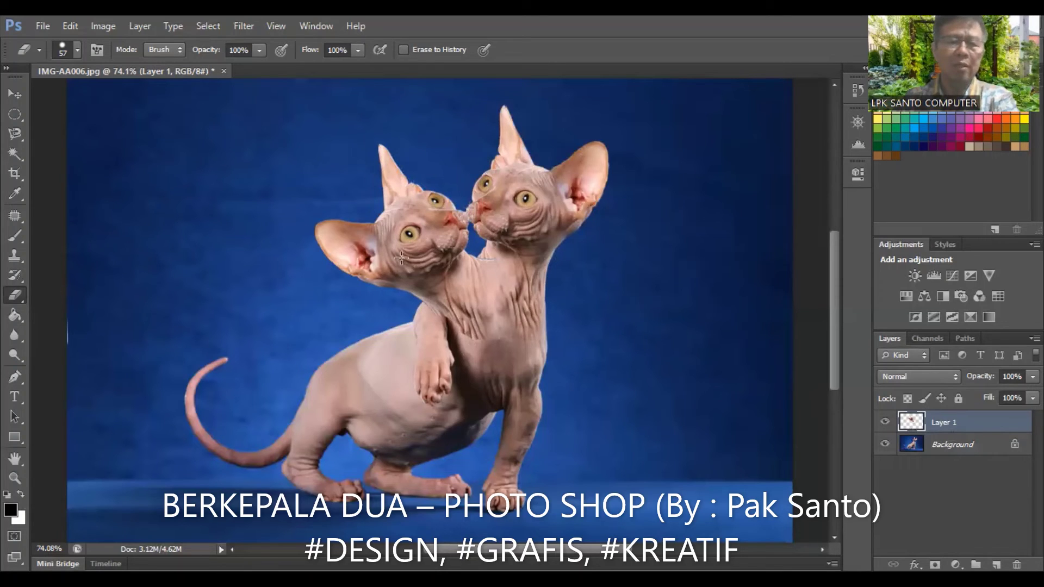
Start saving the image under a new name, BERKEPALA DUA, in the FILE LATIHAN PHOTOSHOP folder.
click(39, 27)
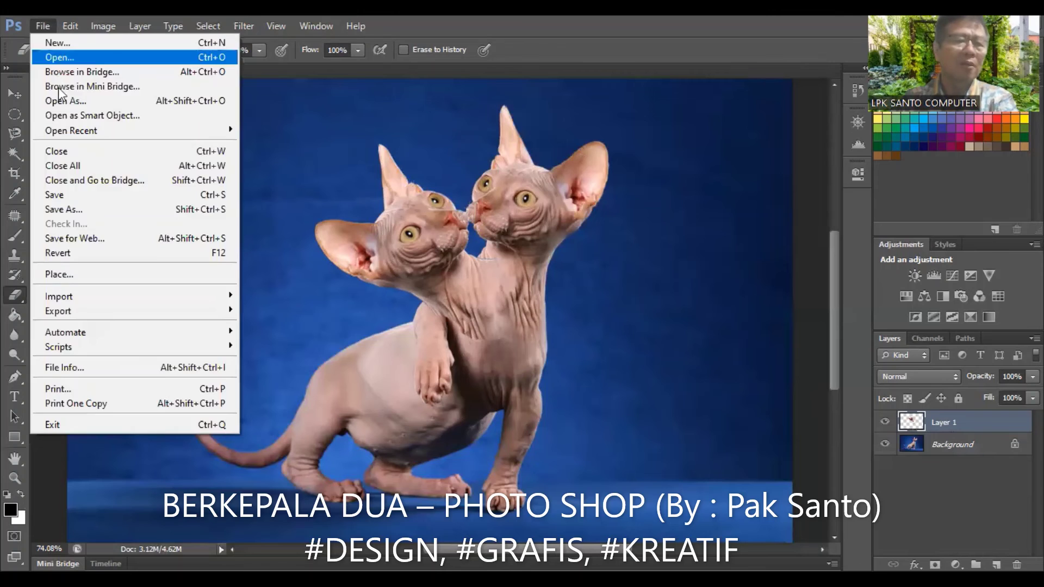
click(81, 210)
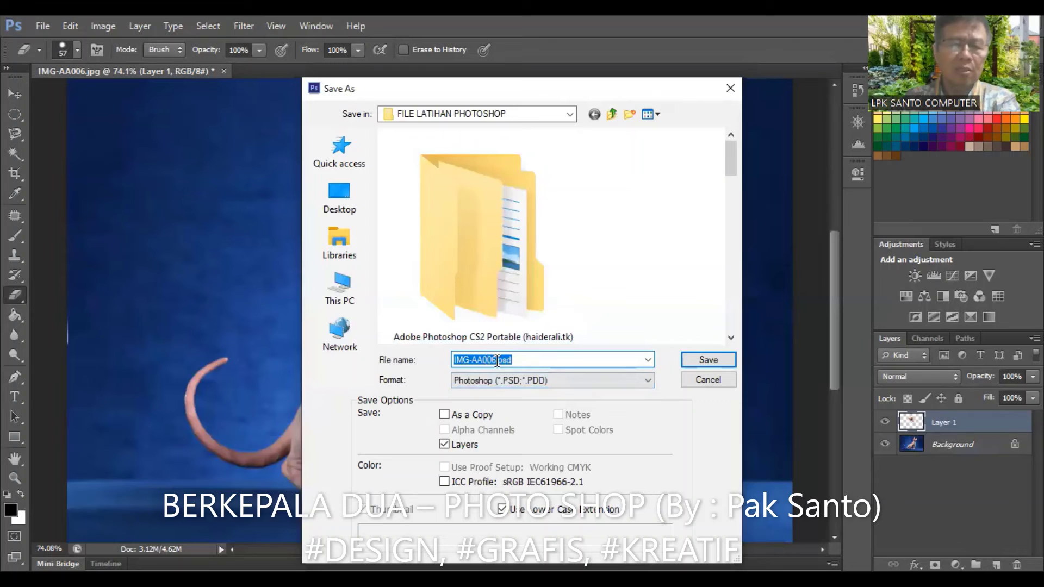
drag(497, 361, 454, 360)
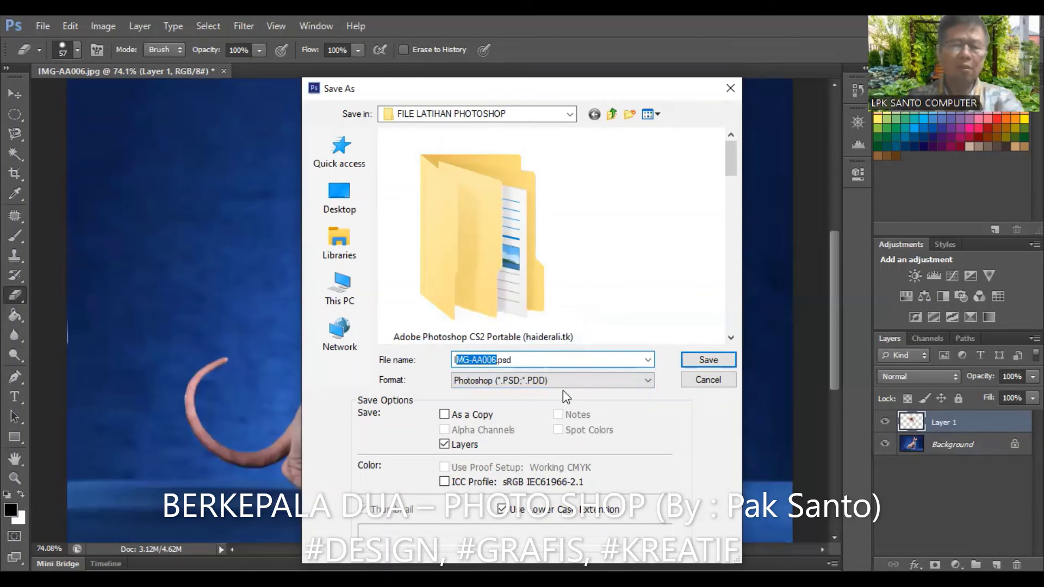
key(ctrl+a)
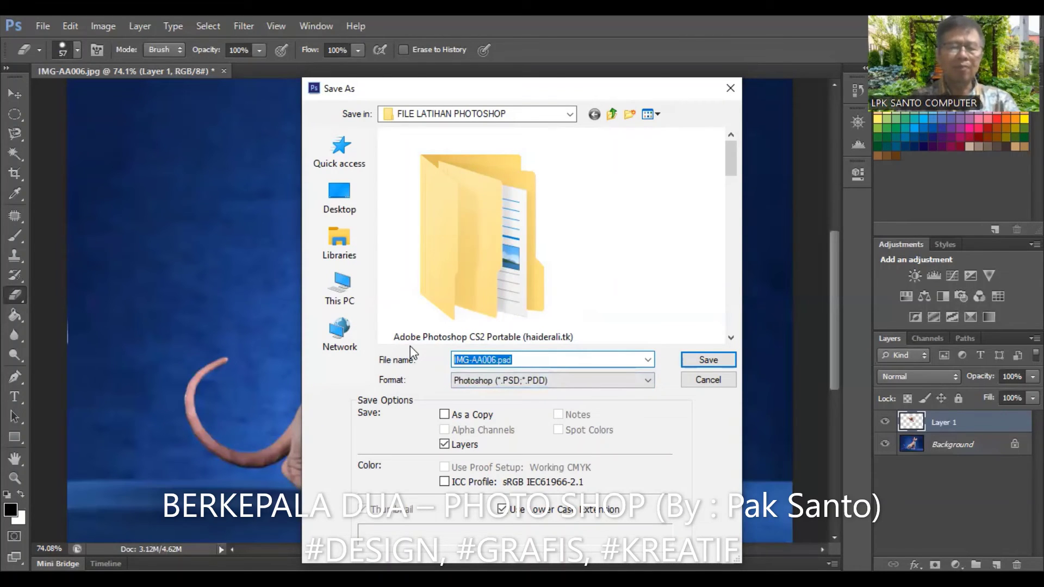
text(BERKEPA)
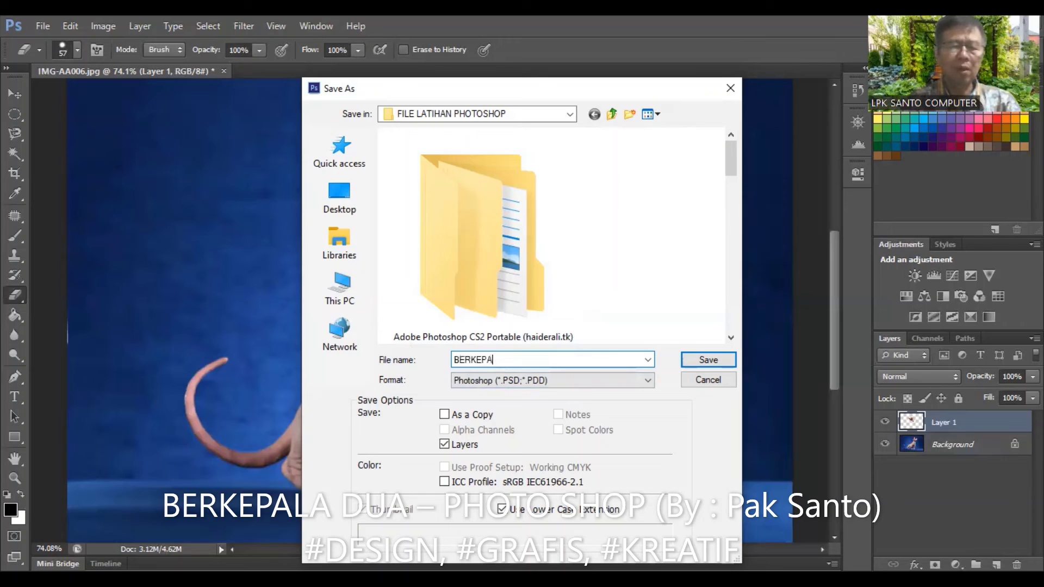
text(LA DUA)
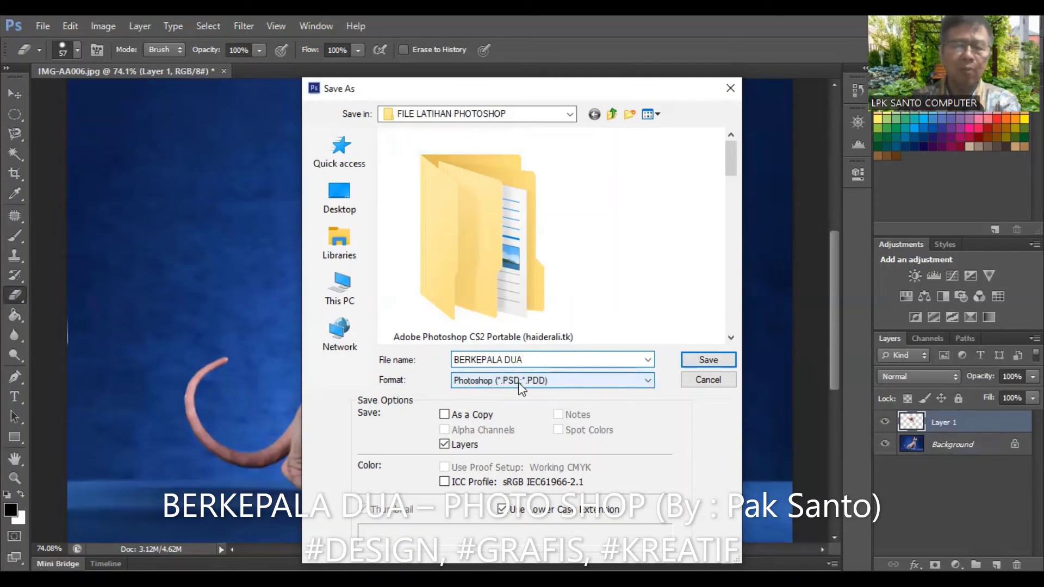
Choose JPEG as the file format and save the copy at Maximum quality.
click(647, 381)
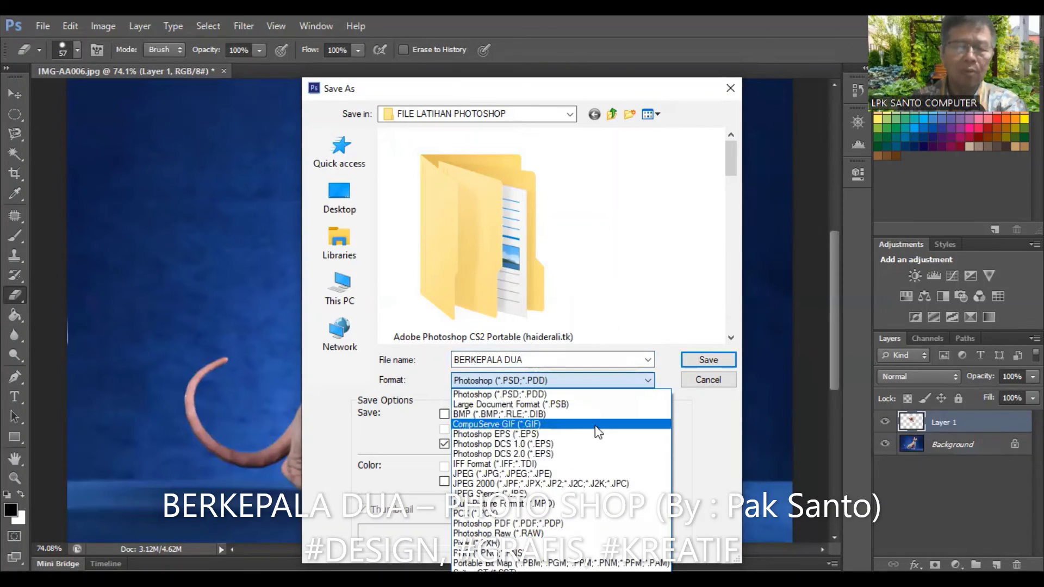
click(549, 475)
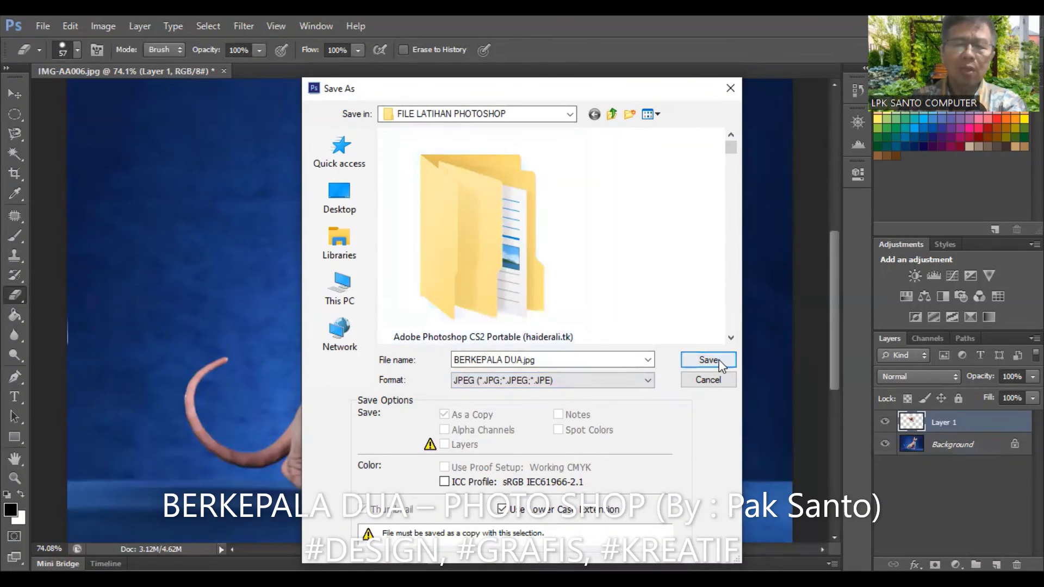
key(Return)
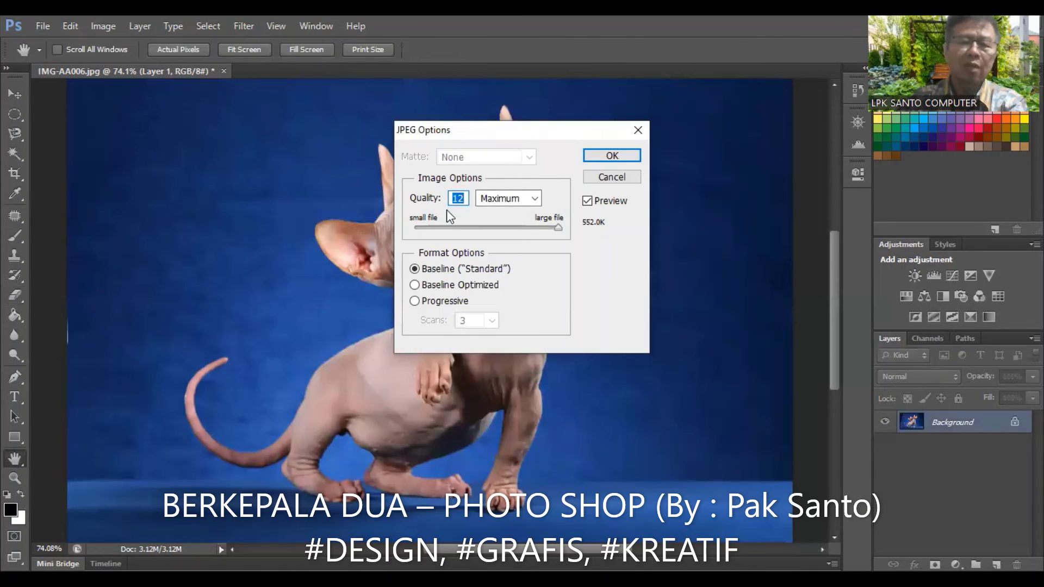
click(536, 199)
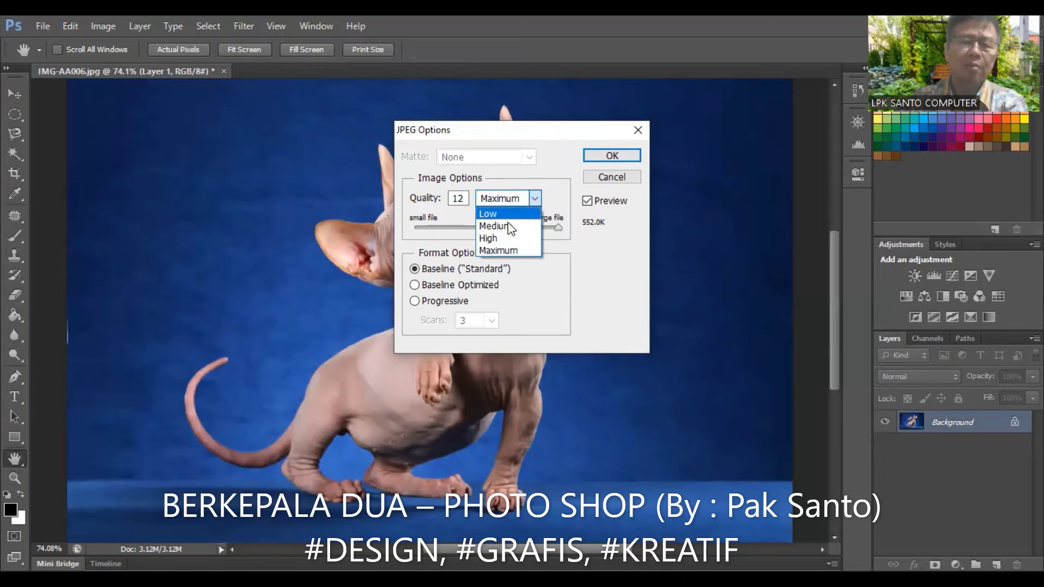
click(501, 250)
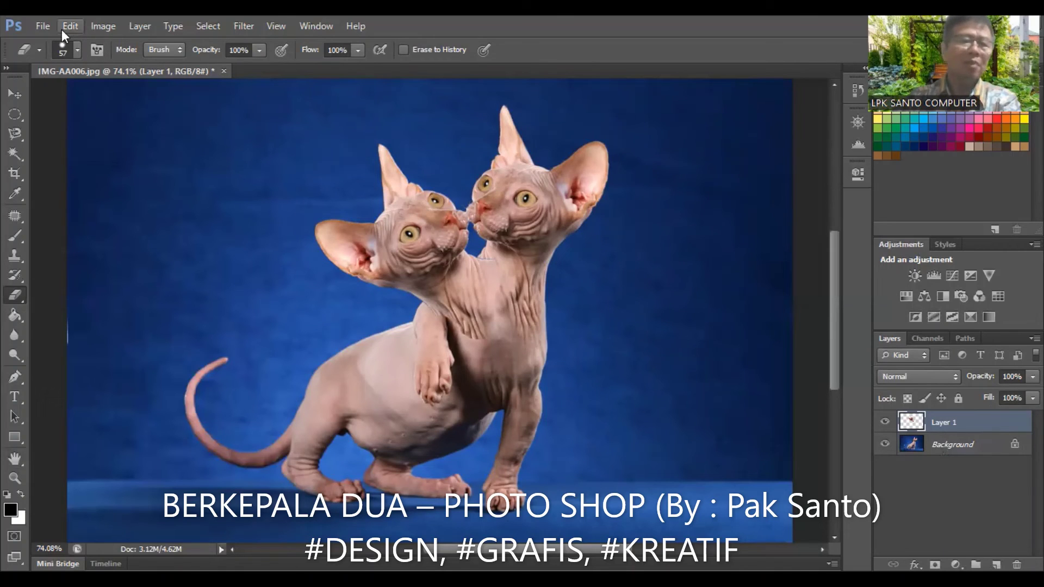
Open the saved BERKEPALA DUA.jpg from the FILE LATIHAN PHOTOSHOP folder.
click(45, 26)
click(53, 54)
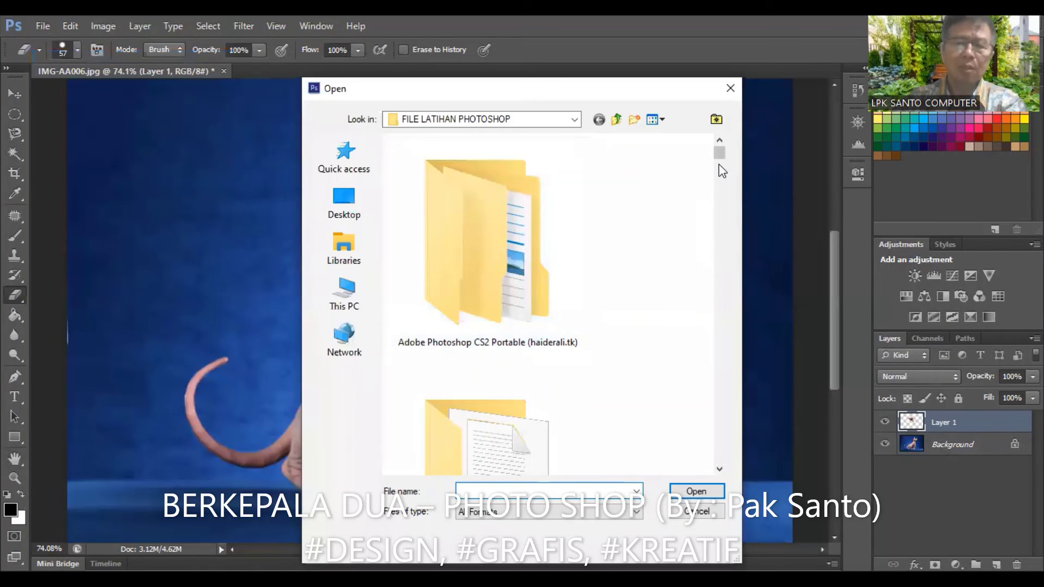
drag(723, 159, 715, 236)
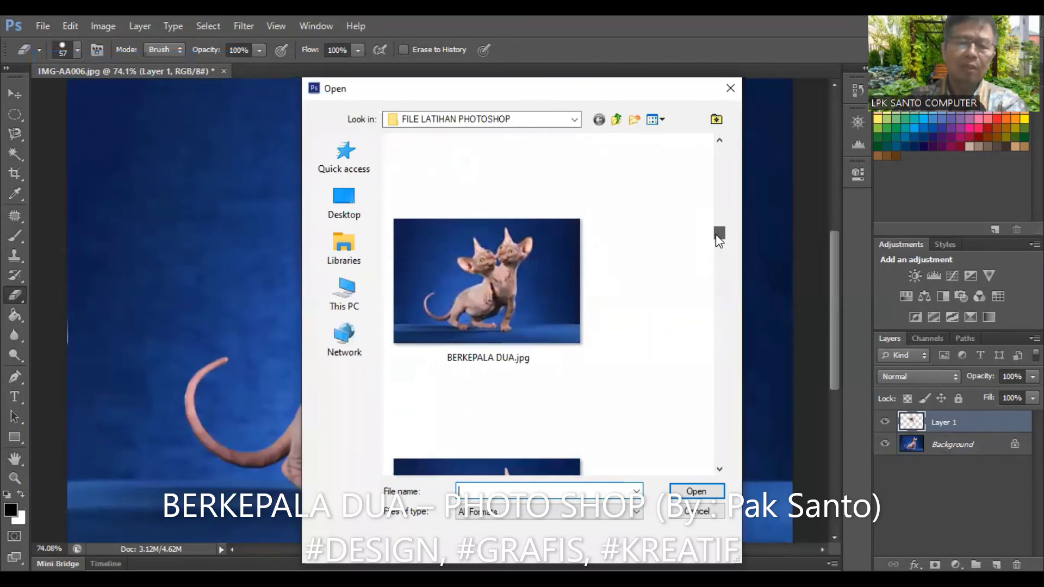
click(501, 269)
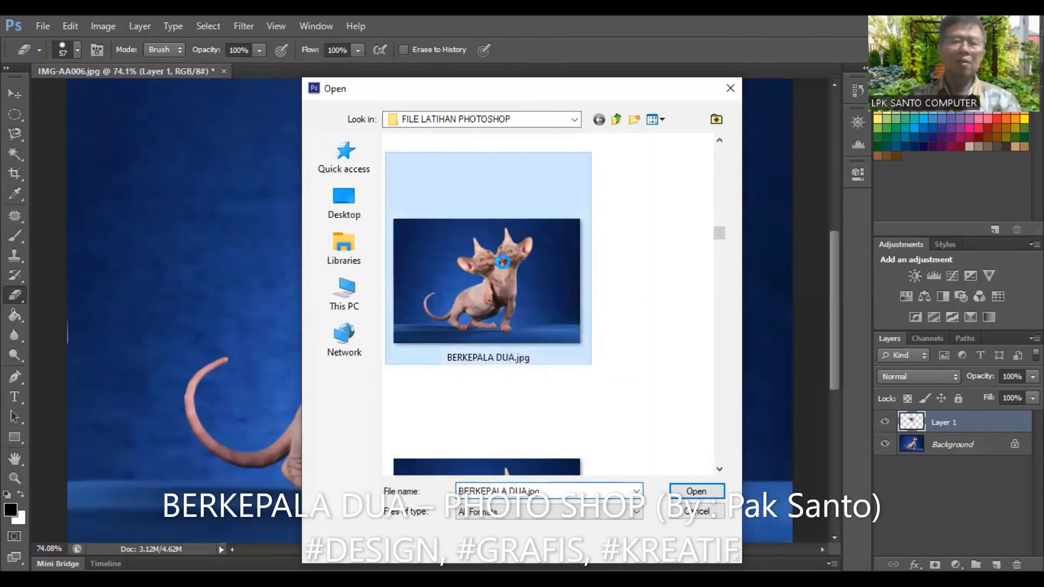
double_click(502, 269)
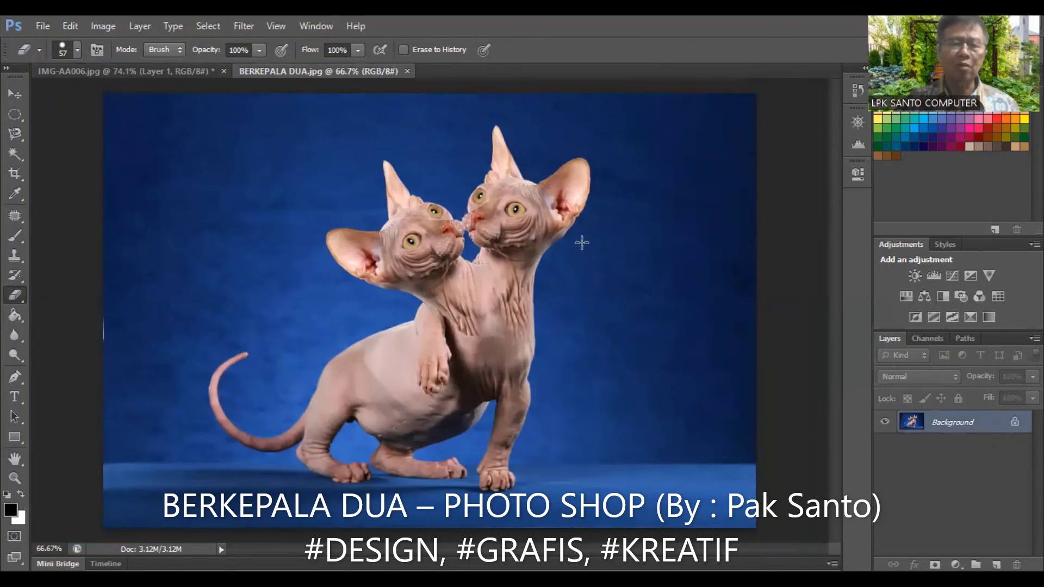
Compare the layers of IMG-AA006.jpg with those of BERKEPALA DUA.jpg, toggling Layer 1's visibility in the working document.
click(136, 70)
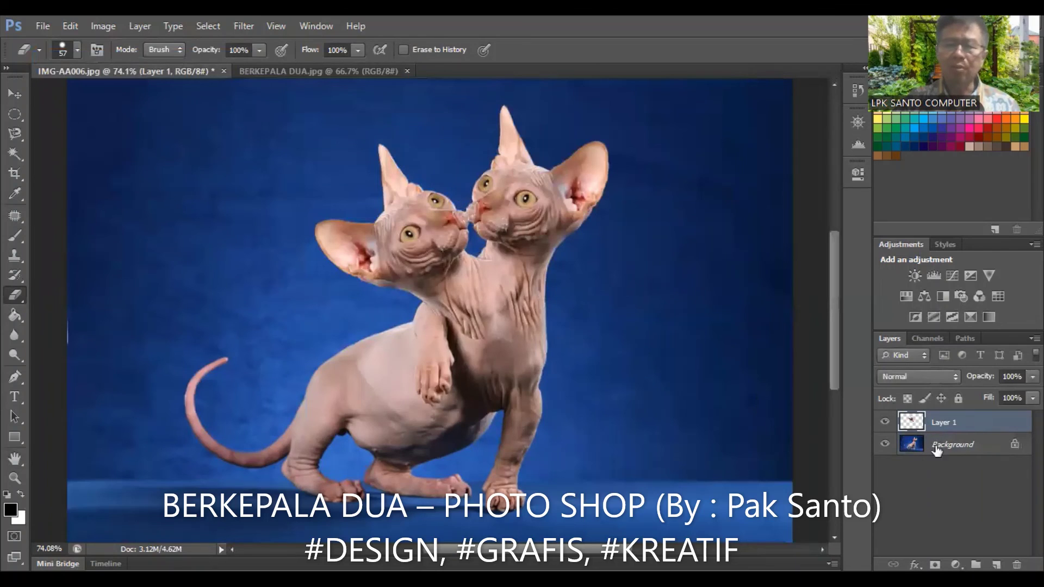
click(326, 70)
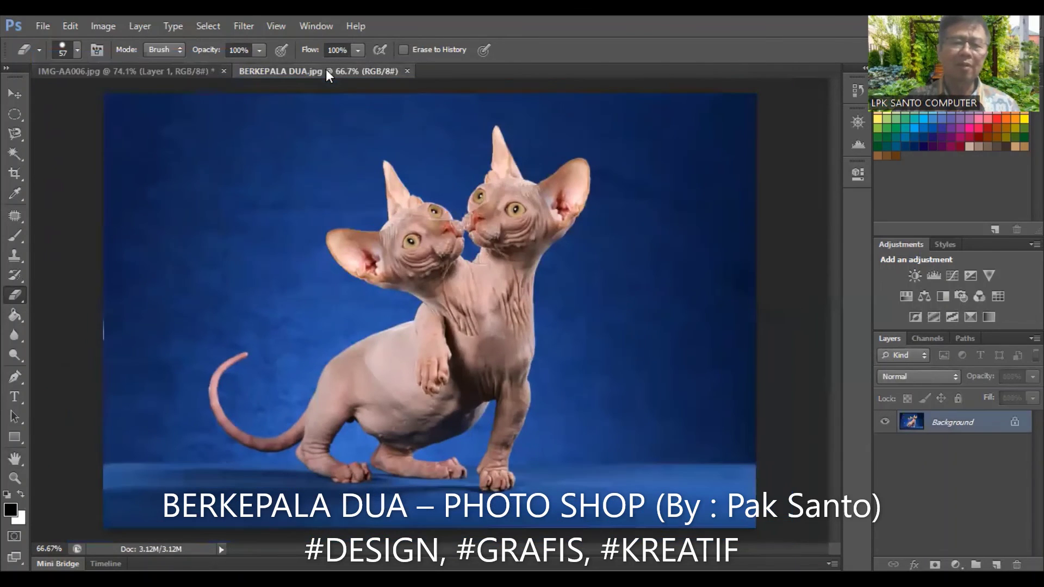
click(187, 70)
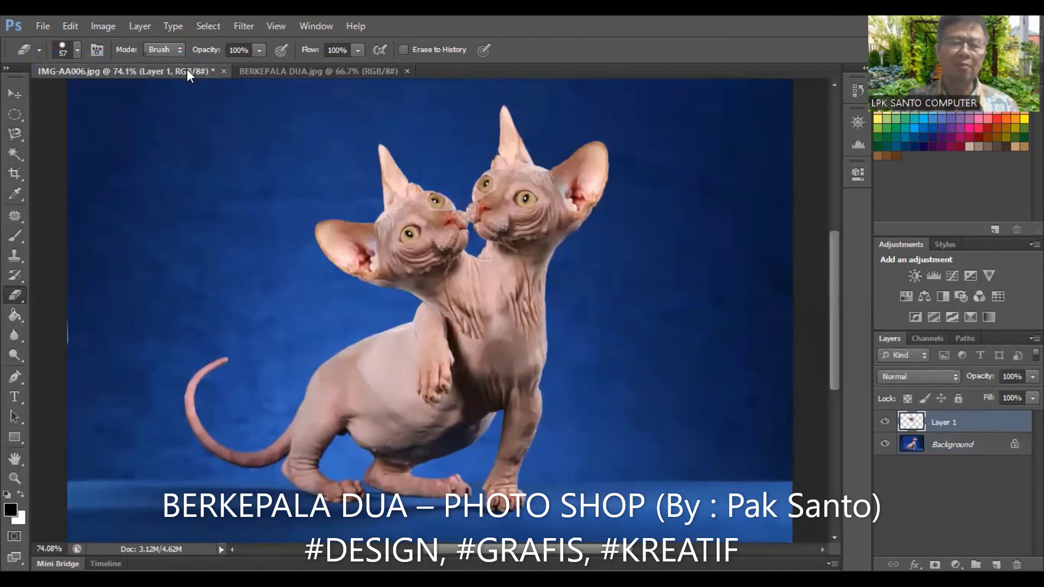
click(885, 424)
click(885, 424)
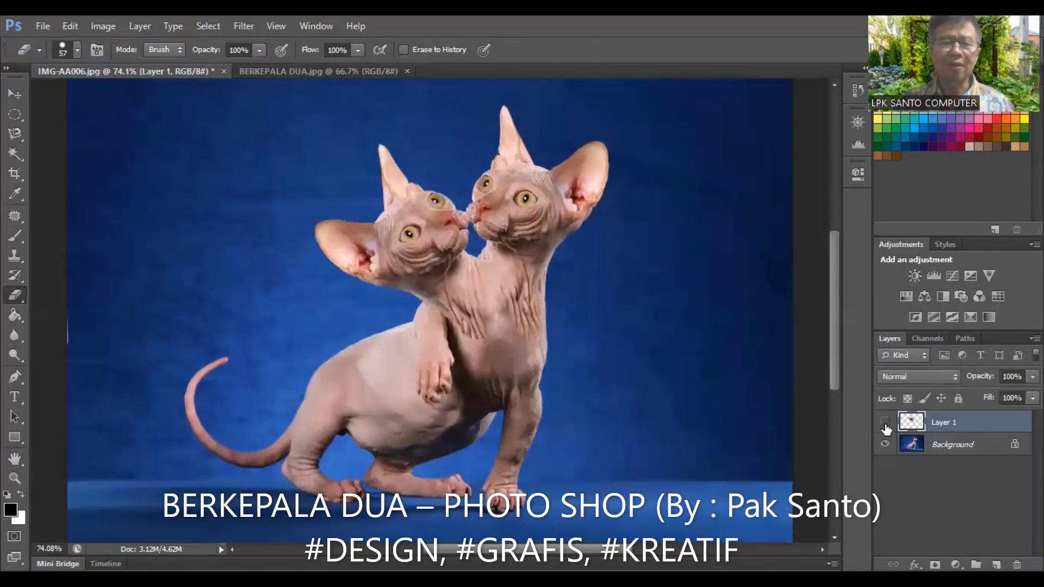
click(885, 424)
click(885, 424)
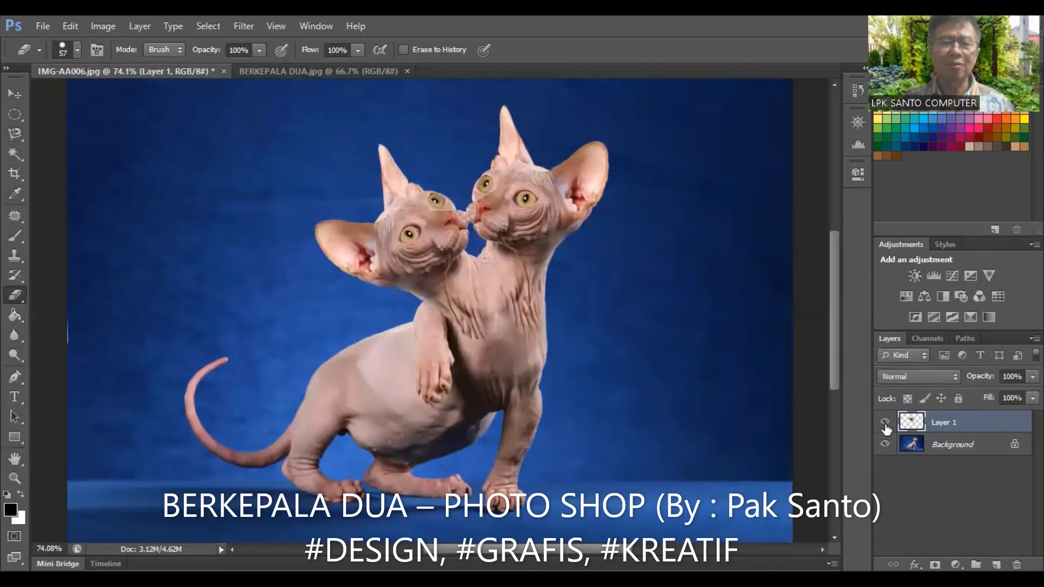
click(327, 71)
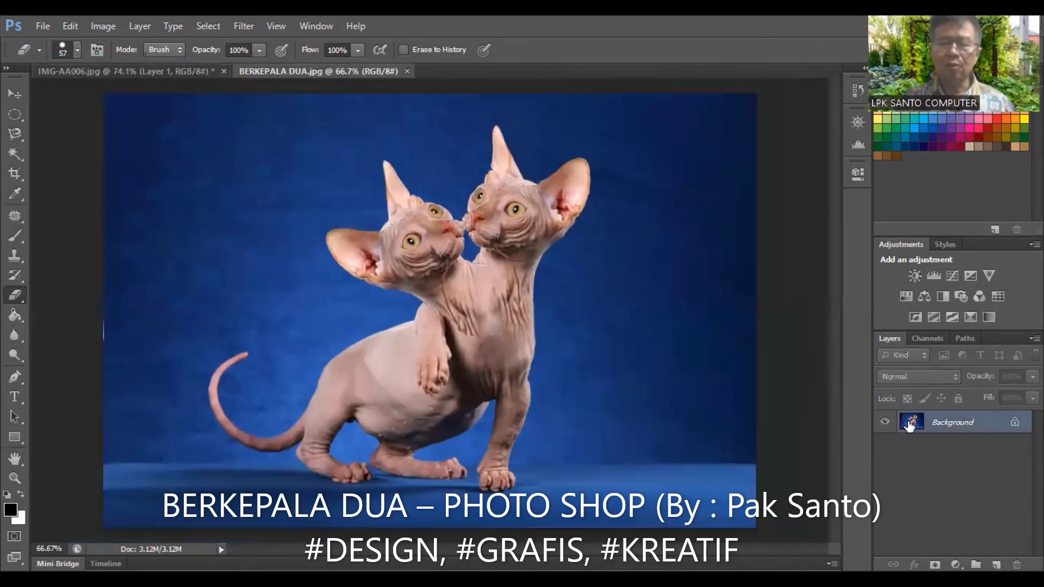